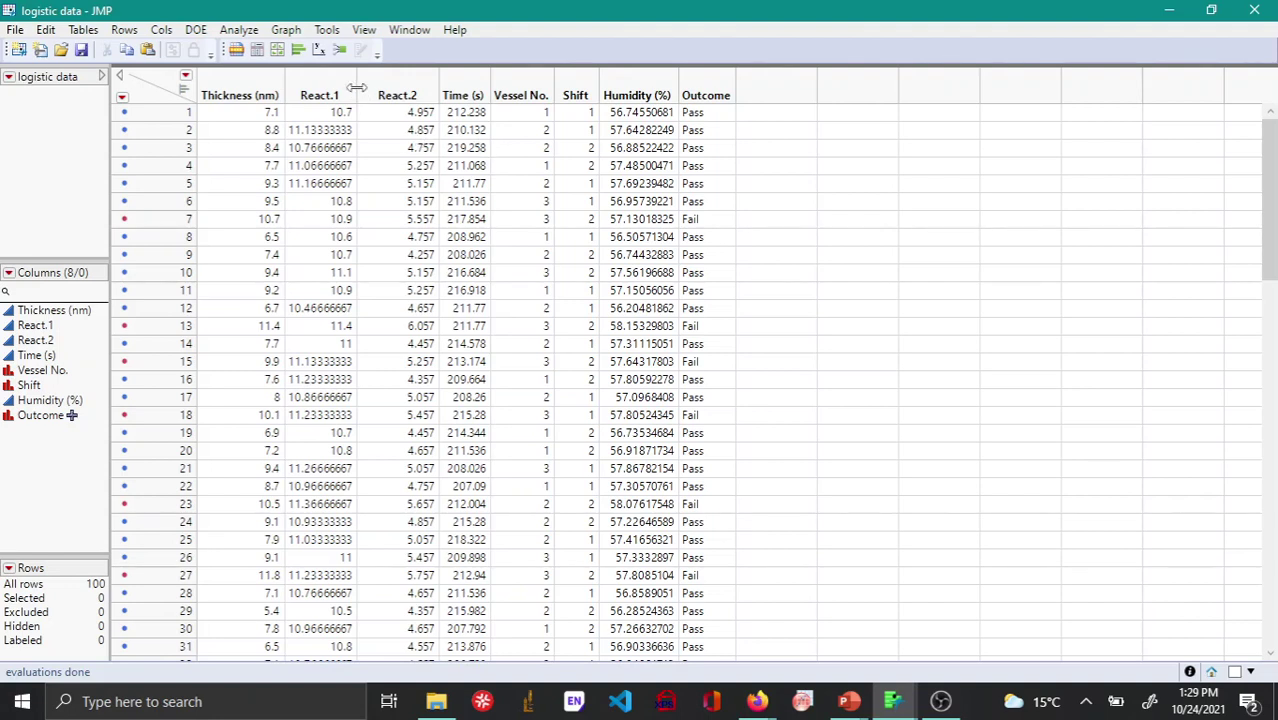
Launch Neural with Thickness (nm) as response and React.1 through Humidity (%) as factors.
click(255, 35)
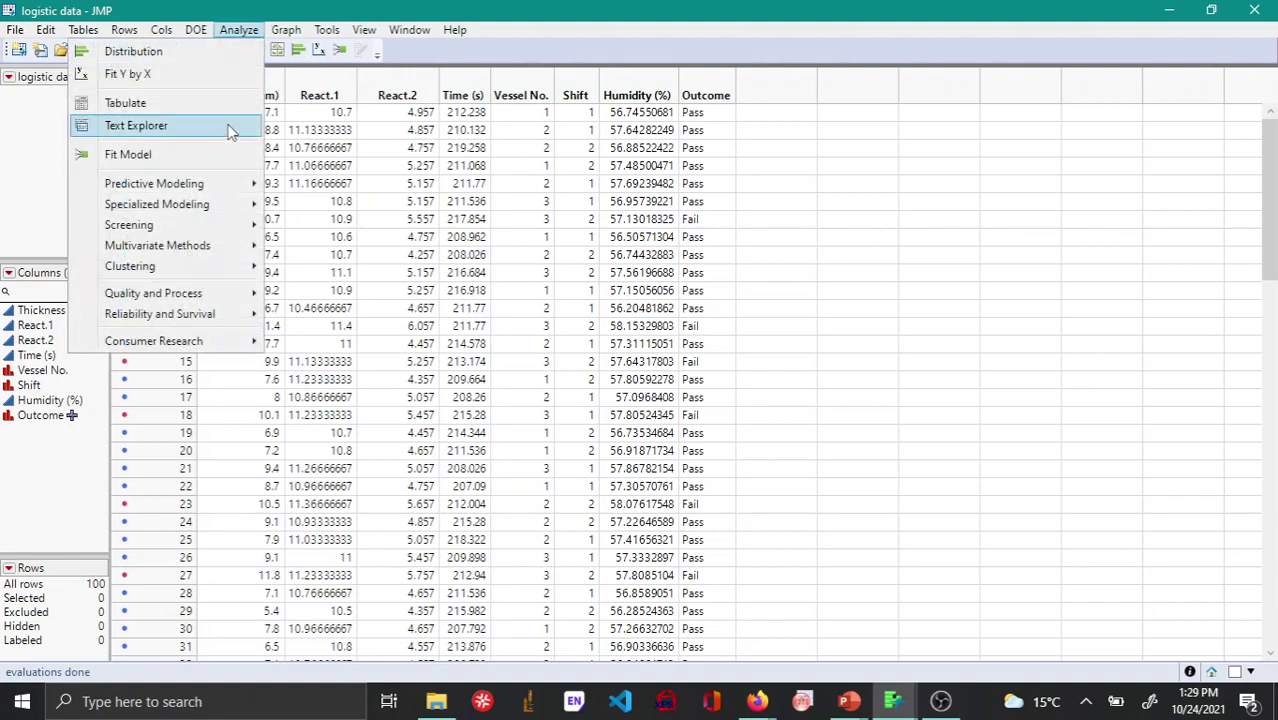
click(378, 196)
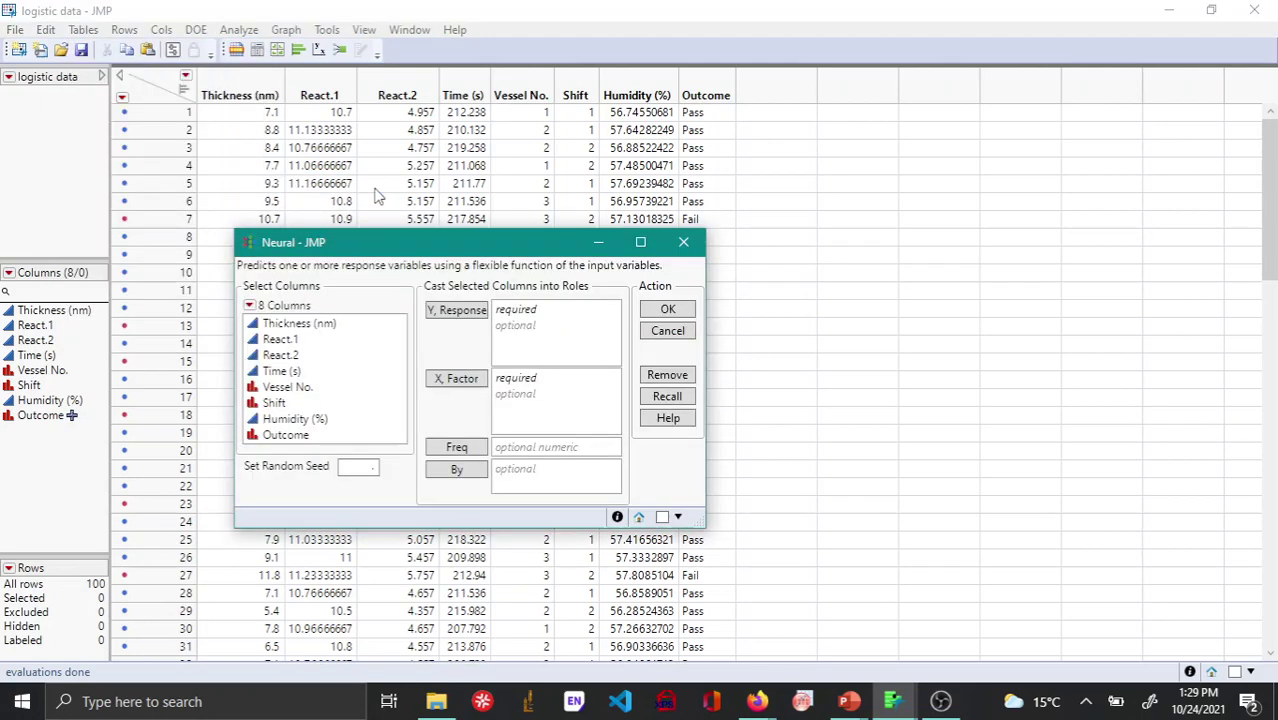
drag(457, 234, 658, 72)
click(518, 155)
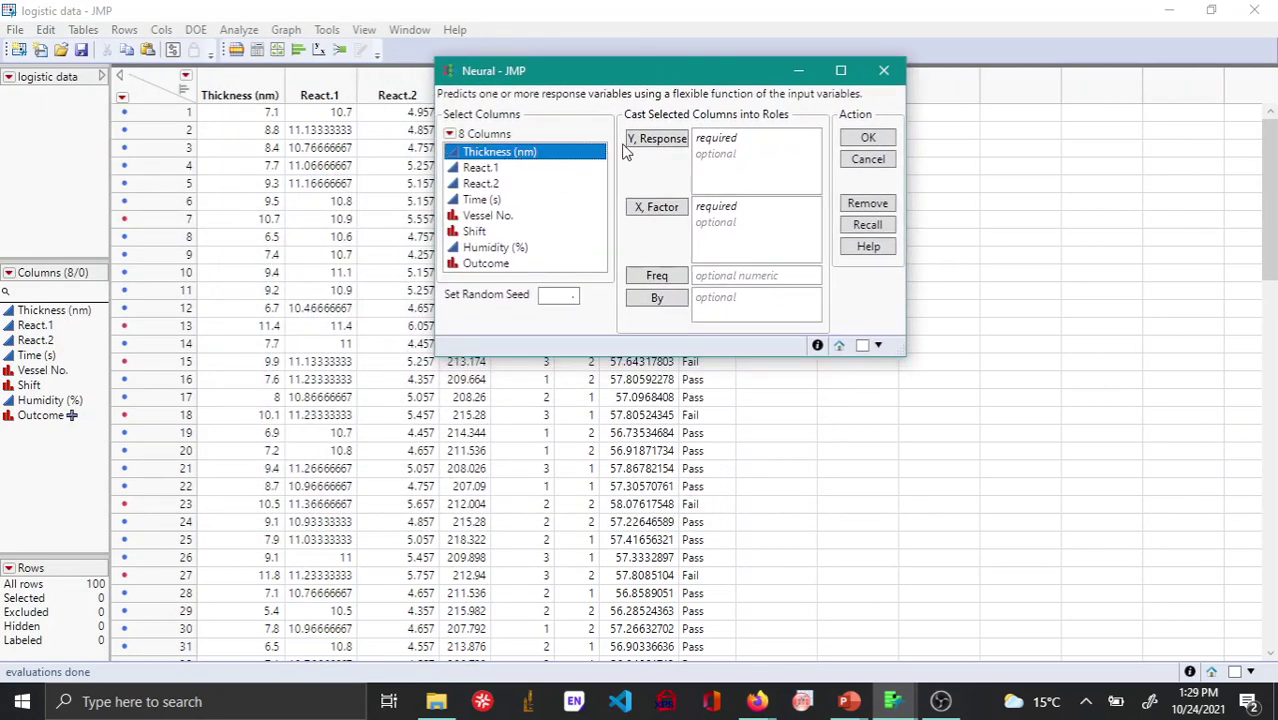
click(657, 138)
click(489, 168)
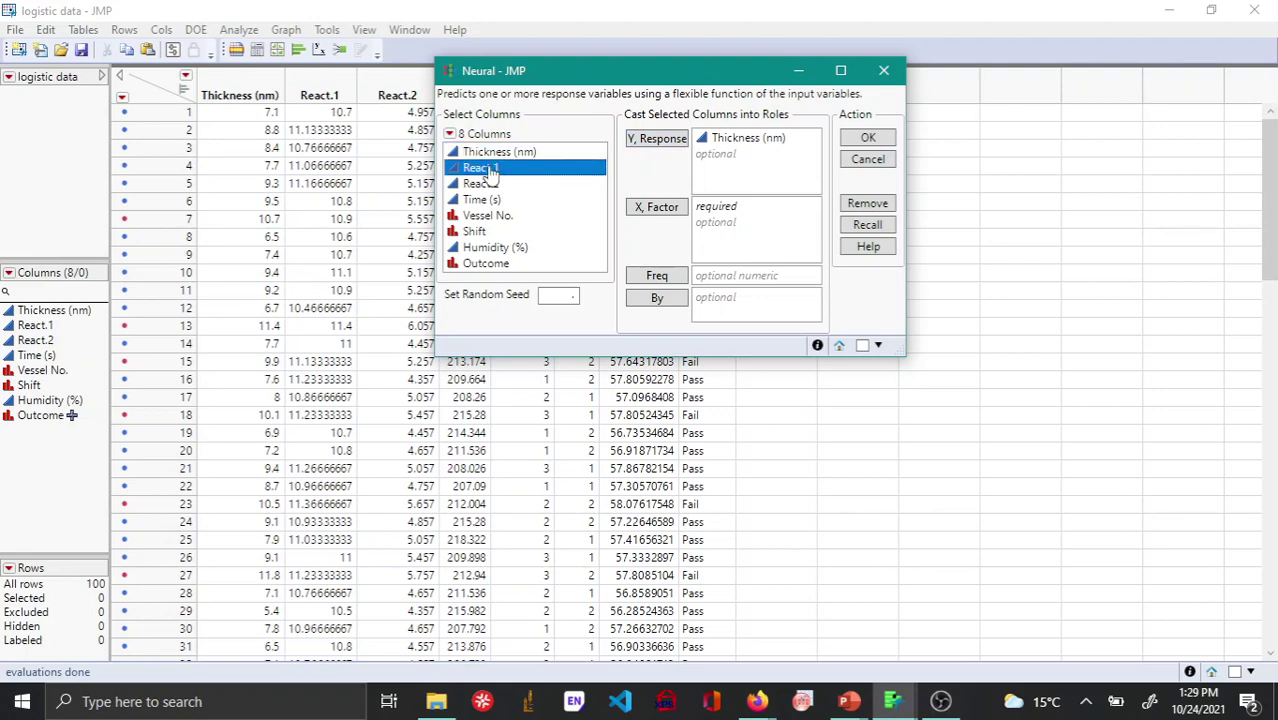
shift+click(480, 249)
click(656, 208)
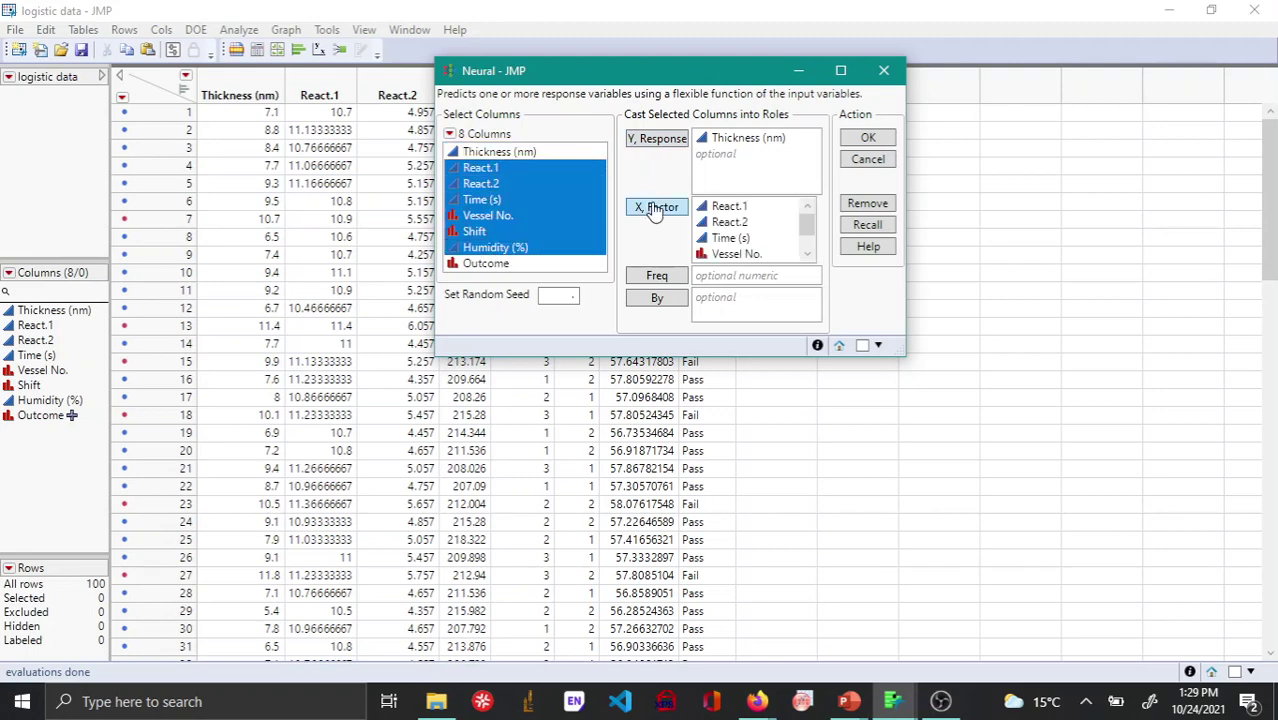
click(868, 138)
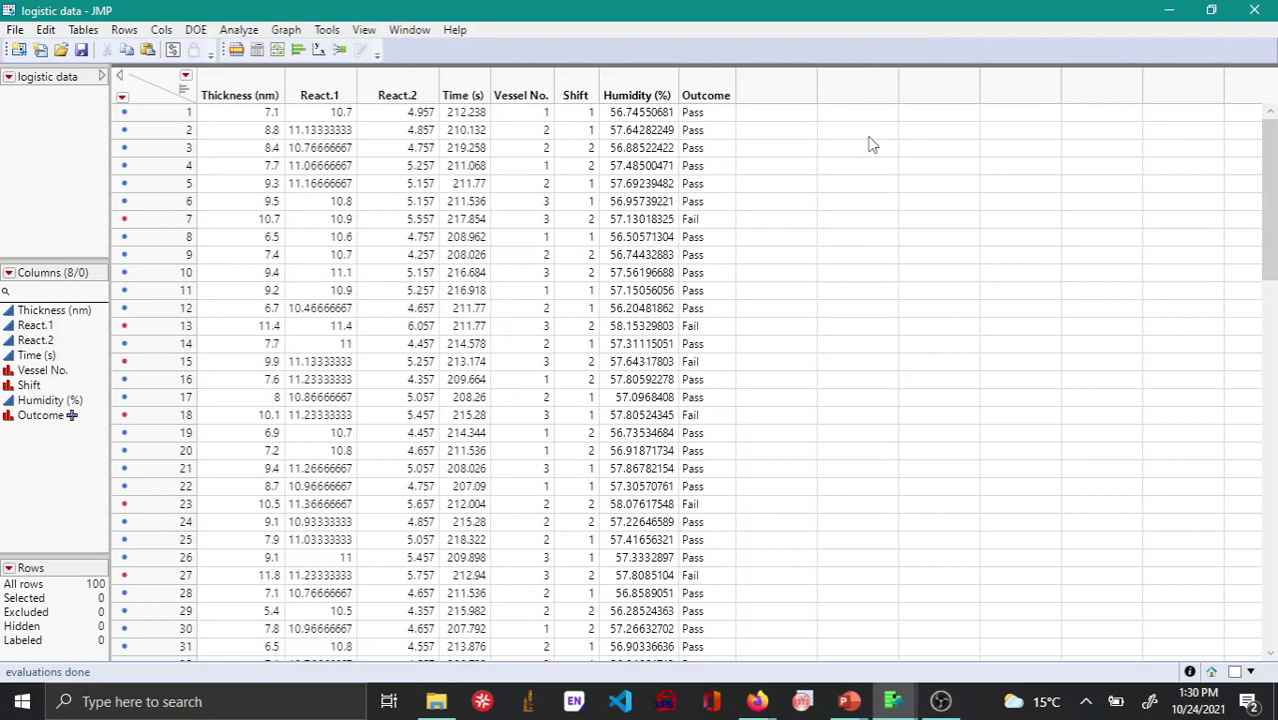
drag(757, 87, 625, 79)
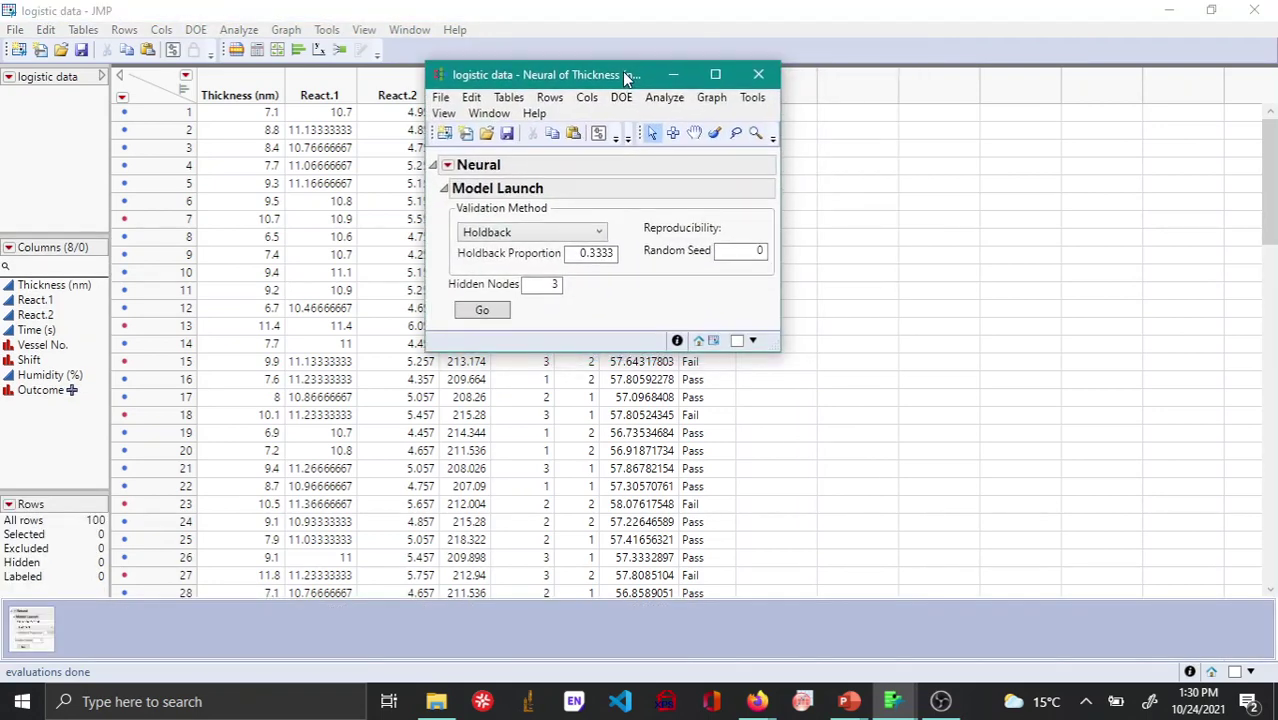
Set holdback proportion to 0.3 and fit the 3-hidden-node NTanH(3) model.
click(617, 253)
text(0)
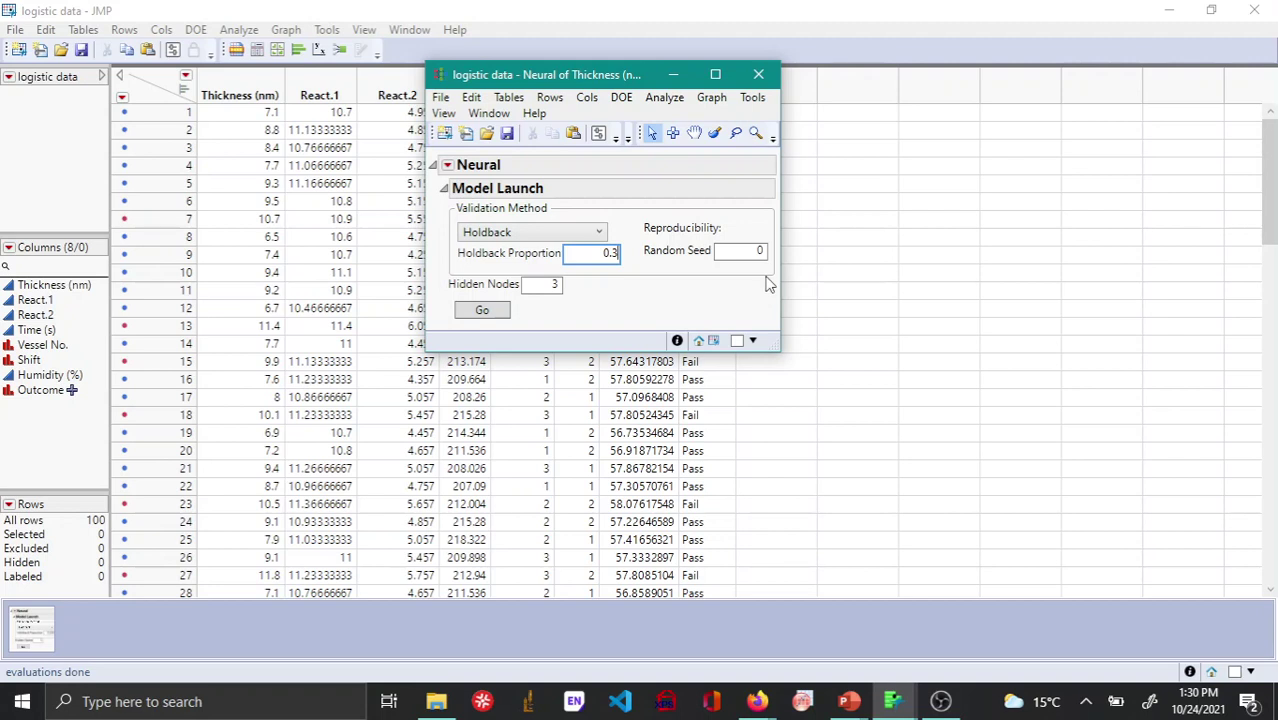
drag(779, 350, 926, 425)
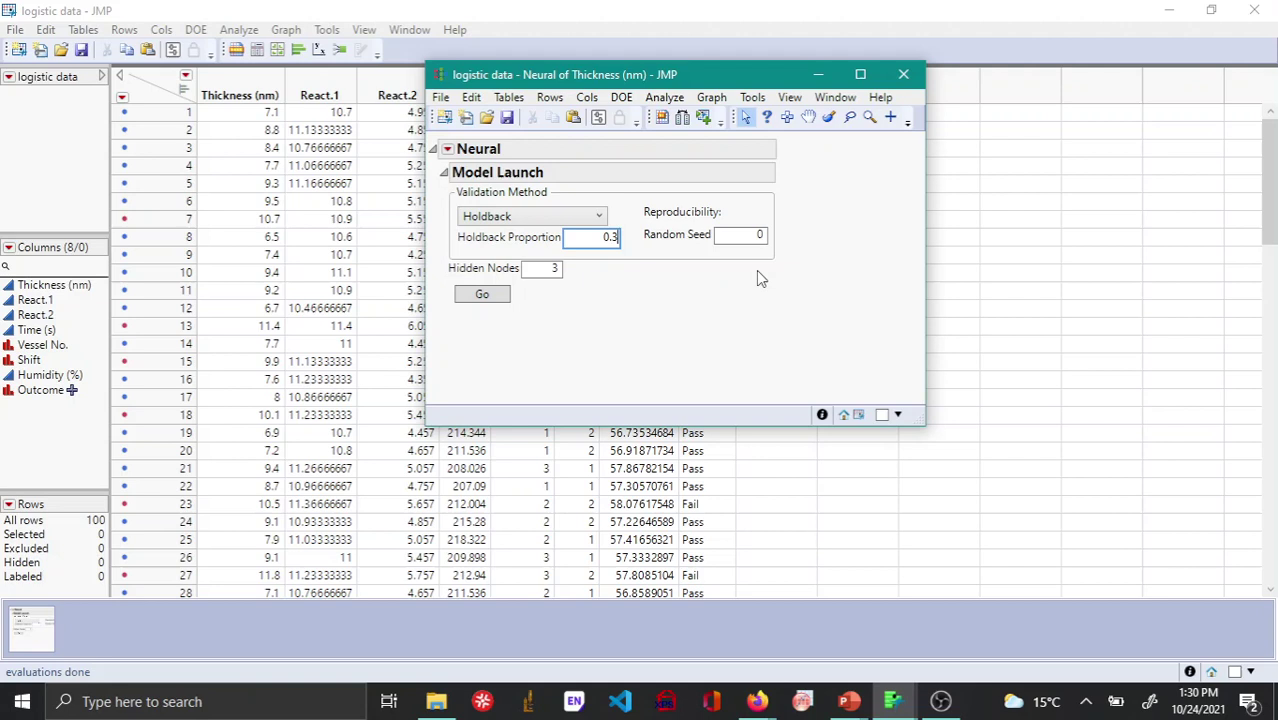
click(489, 308)
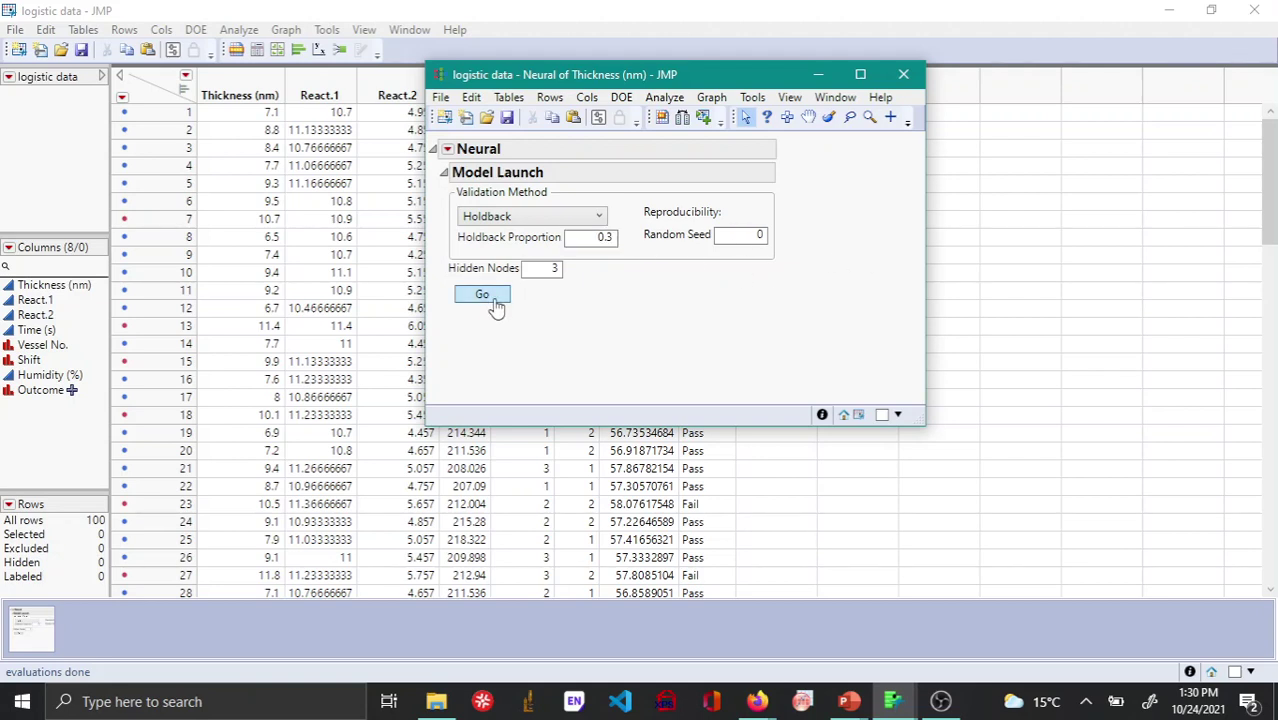
Maximize the report and add the network diagram for Model NTanH(3).
click(860, 74)
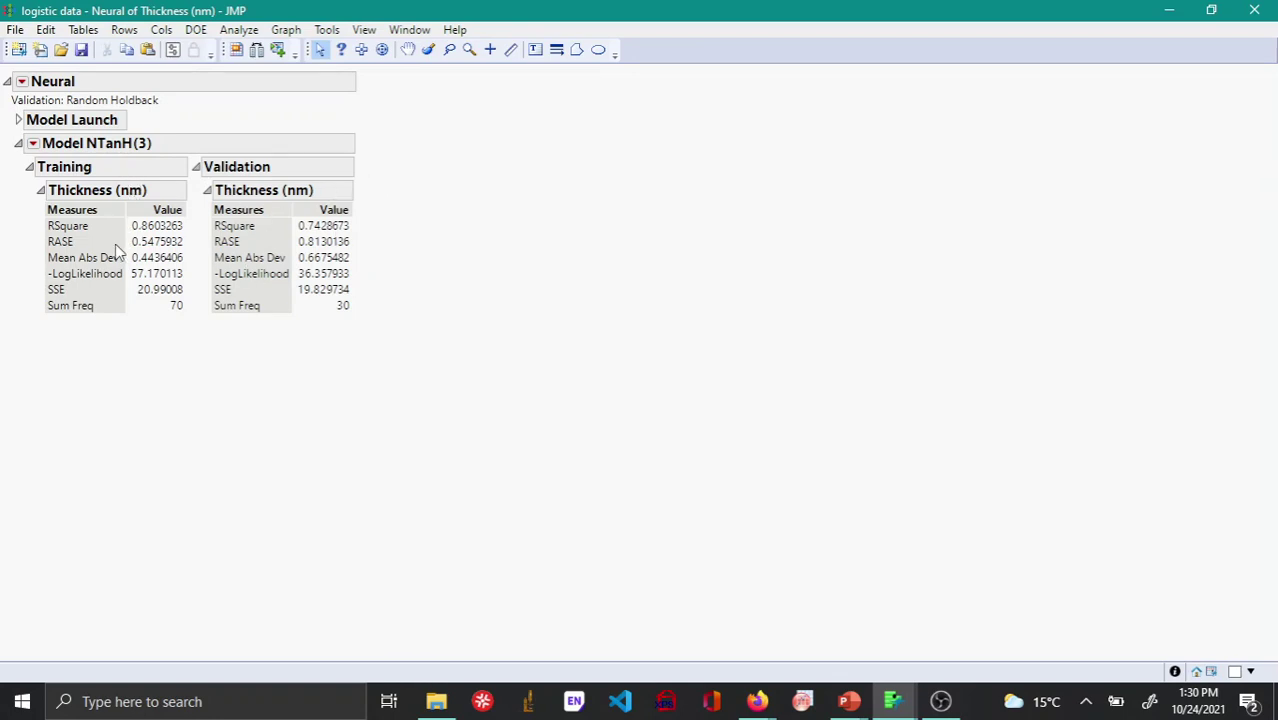
click(33, 146)
click(87, 163)
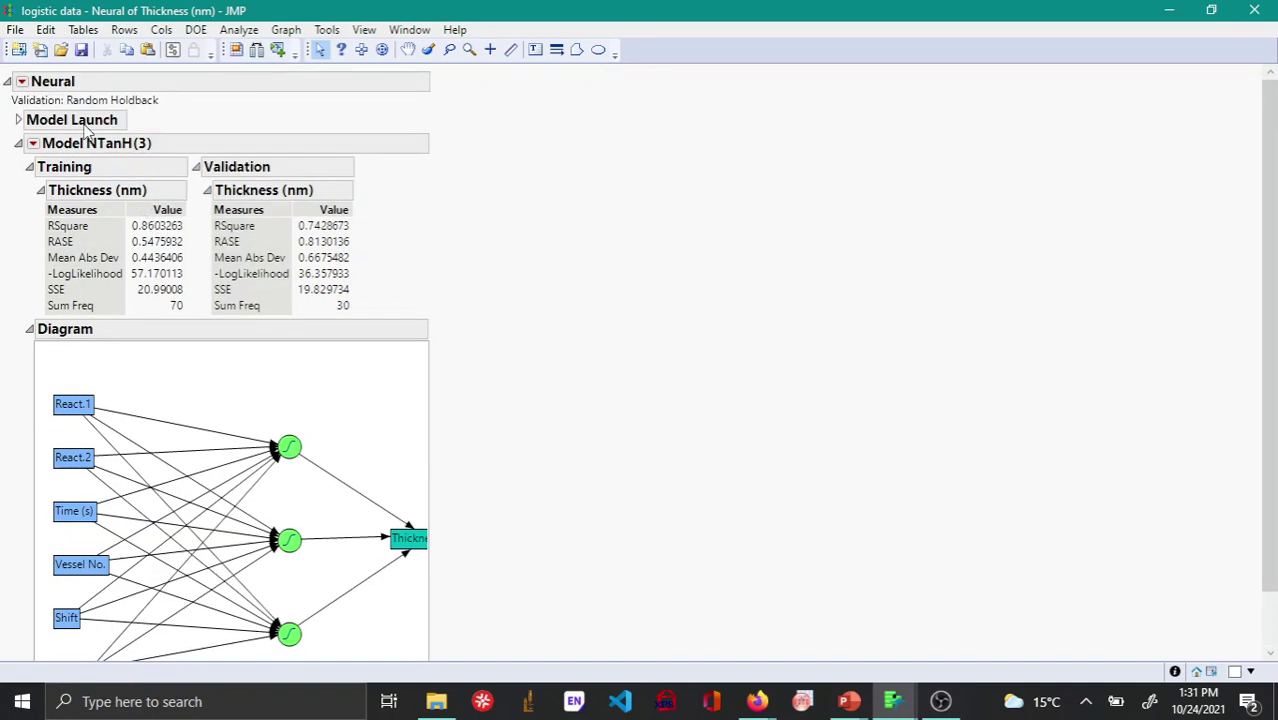
Show the NTanH(3) parameter Estimates table, e.g. H1_1:React.1 at 1.159679.
click(33, 143)
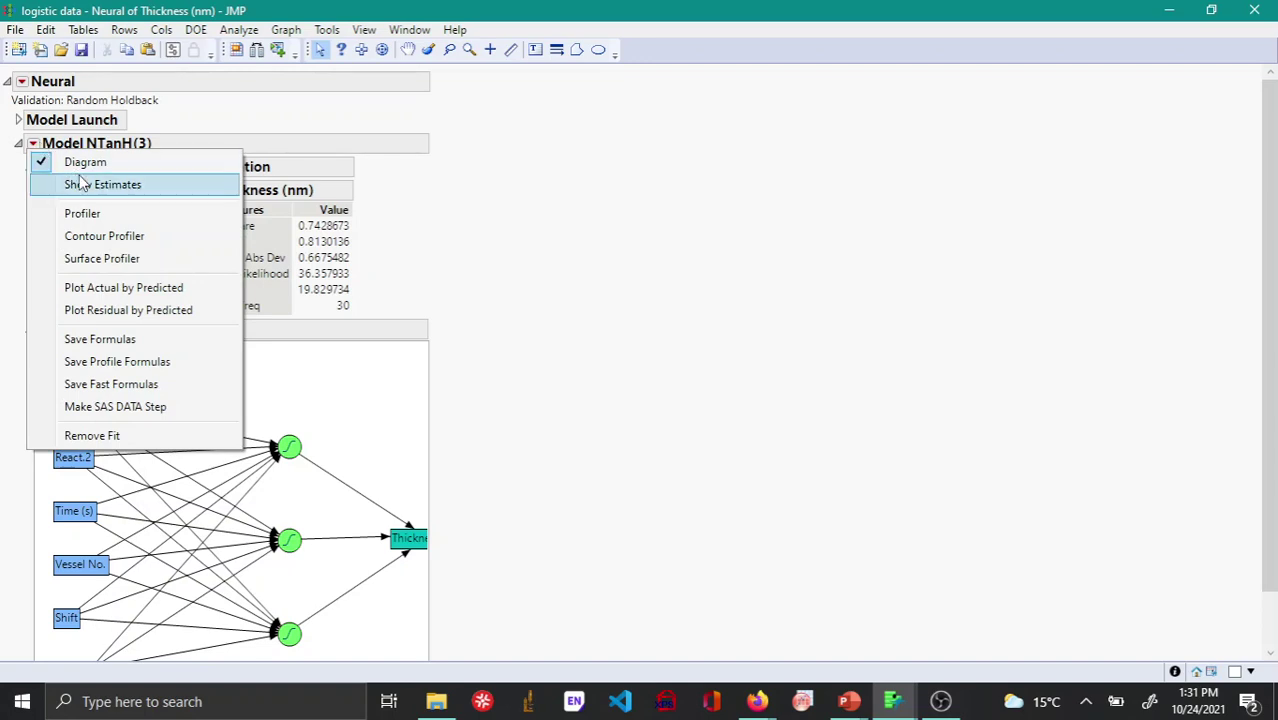
click(140, 185)
scroll(420, 337, down, 6)
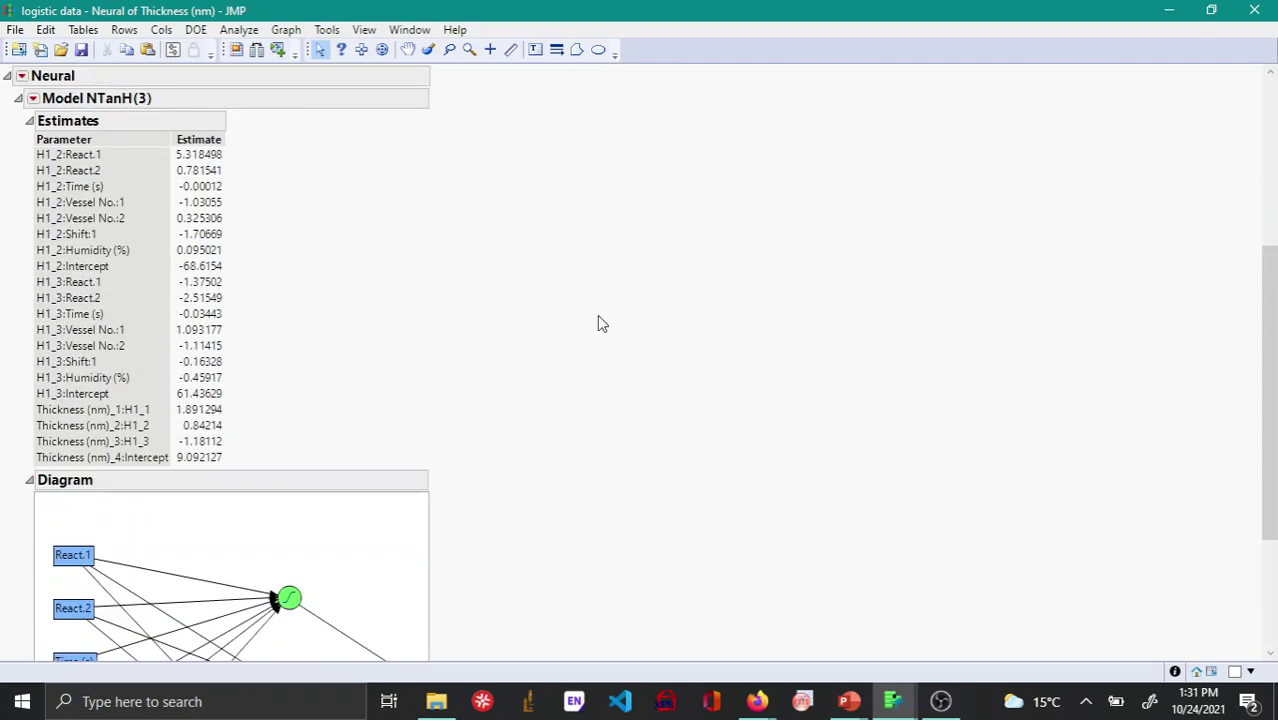
scroll(494, 342, up, 3)
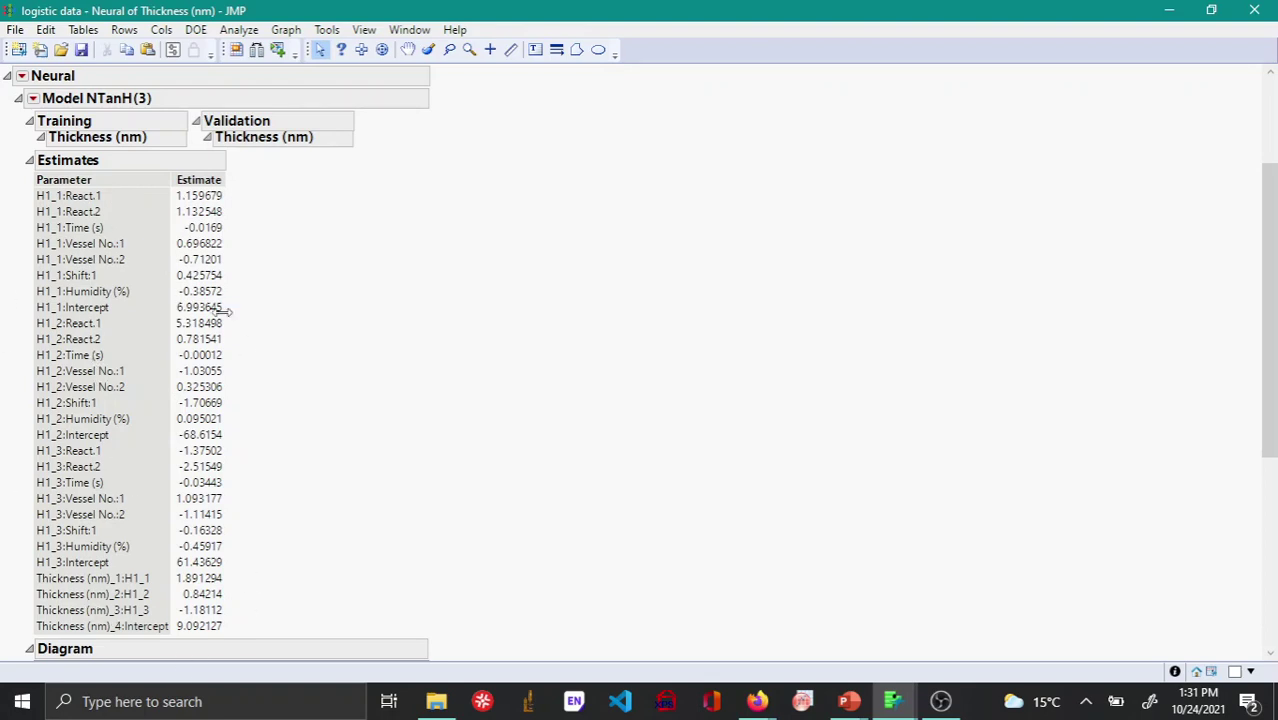
scroll(224, 381, up, 3)
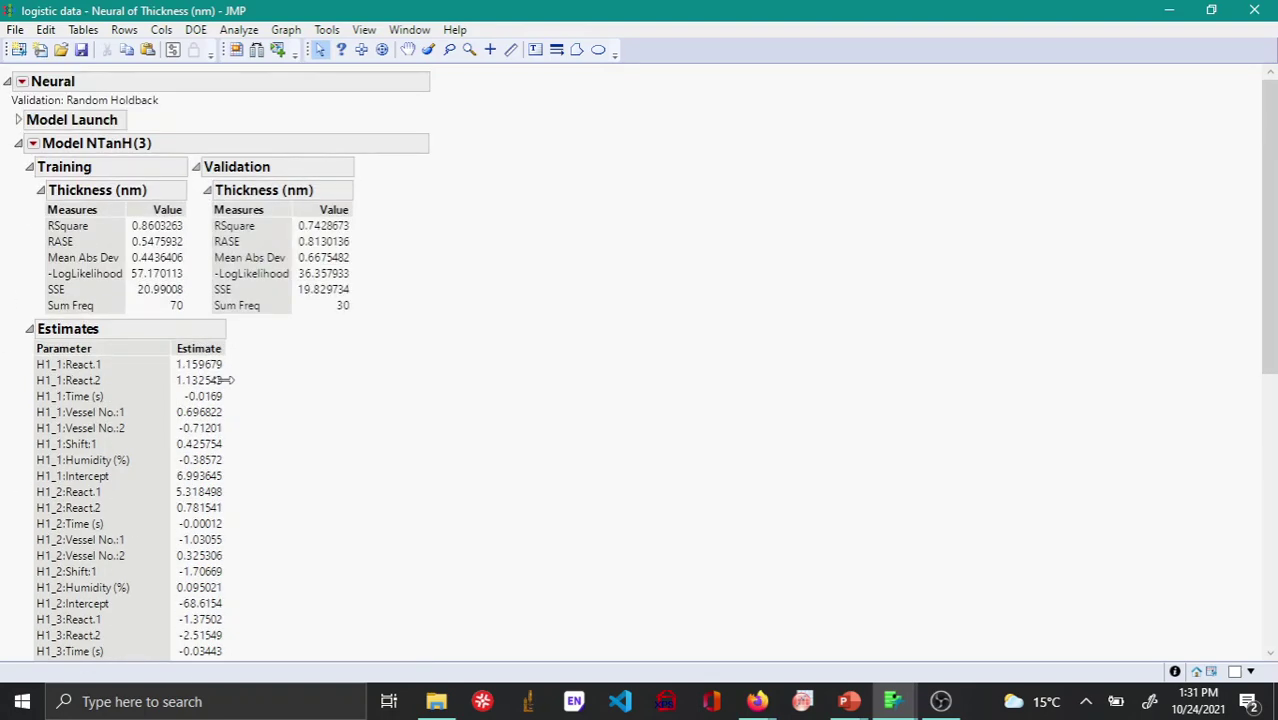
scroll(235, 389, down, 6)
scroll(240, 382, up, 6)
click(33, 144)
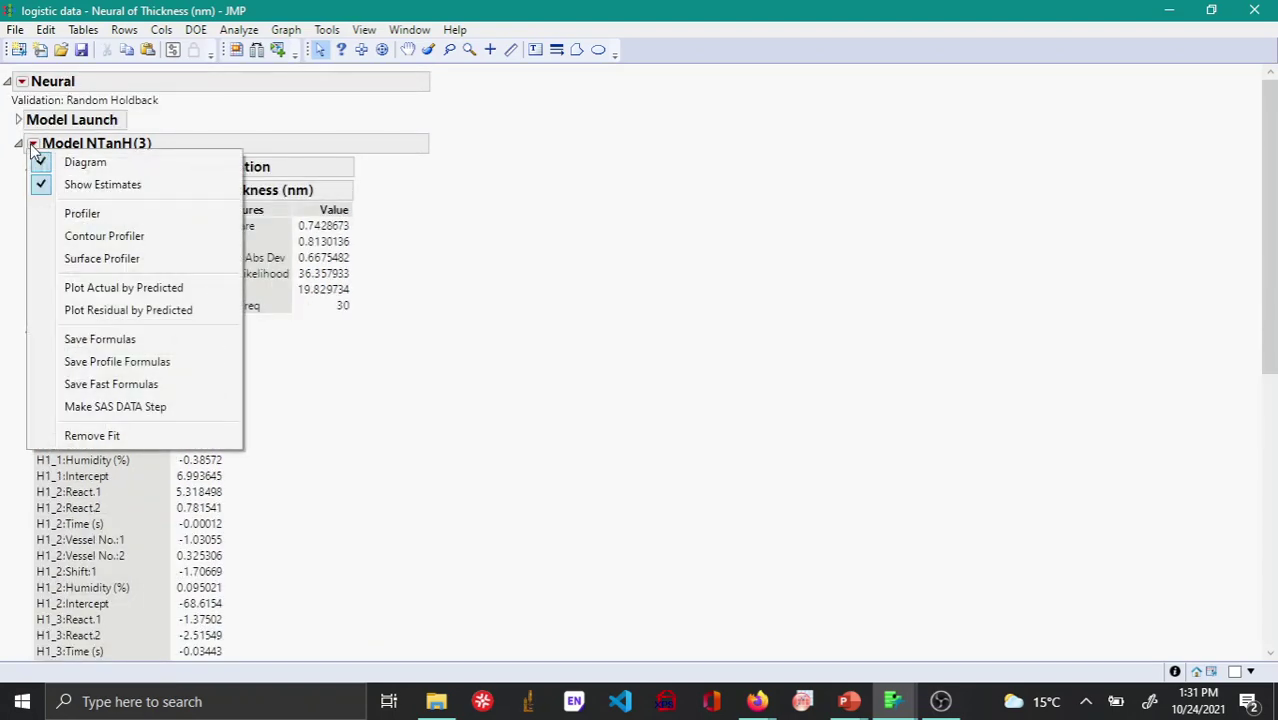
Save the network formulas to the data table and view the H1_1 column's formula.
click(185, 340)
click(1169, 10)
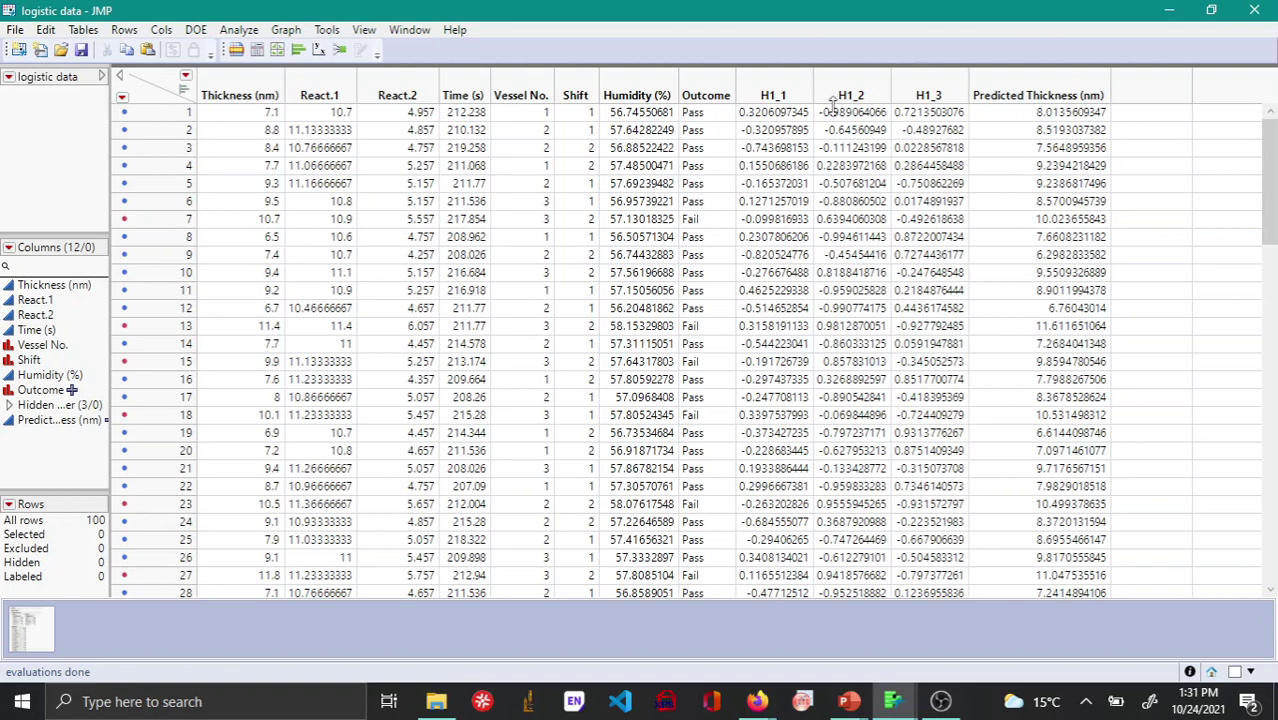
click(787, 97)
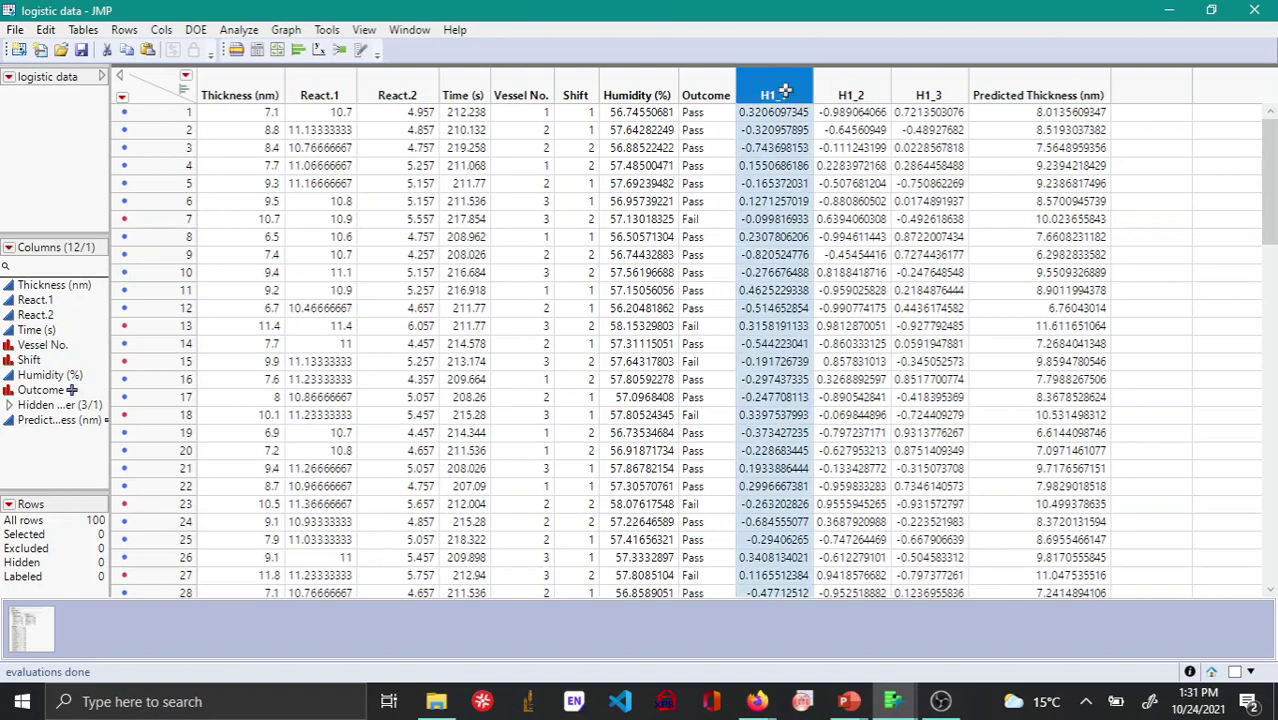
right_click(787, 97)
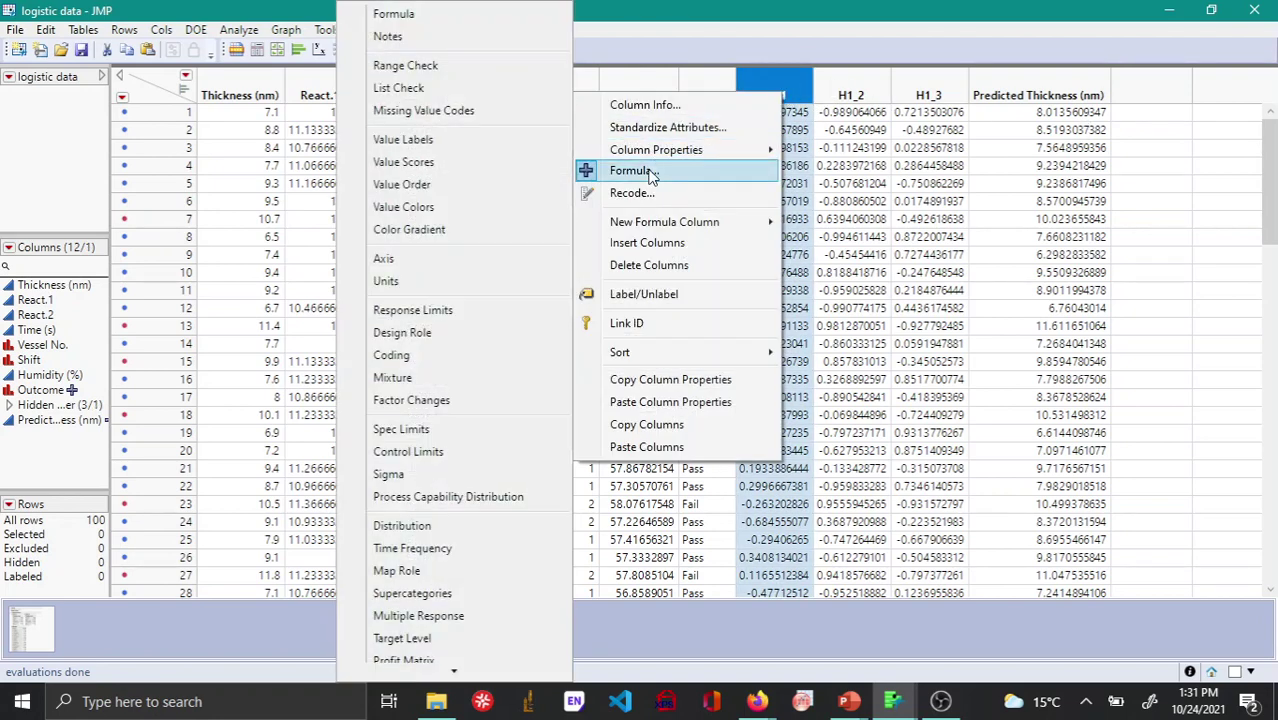
click(790, 183)
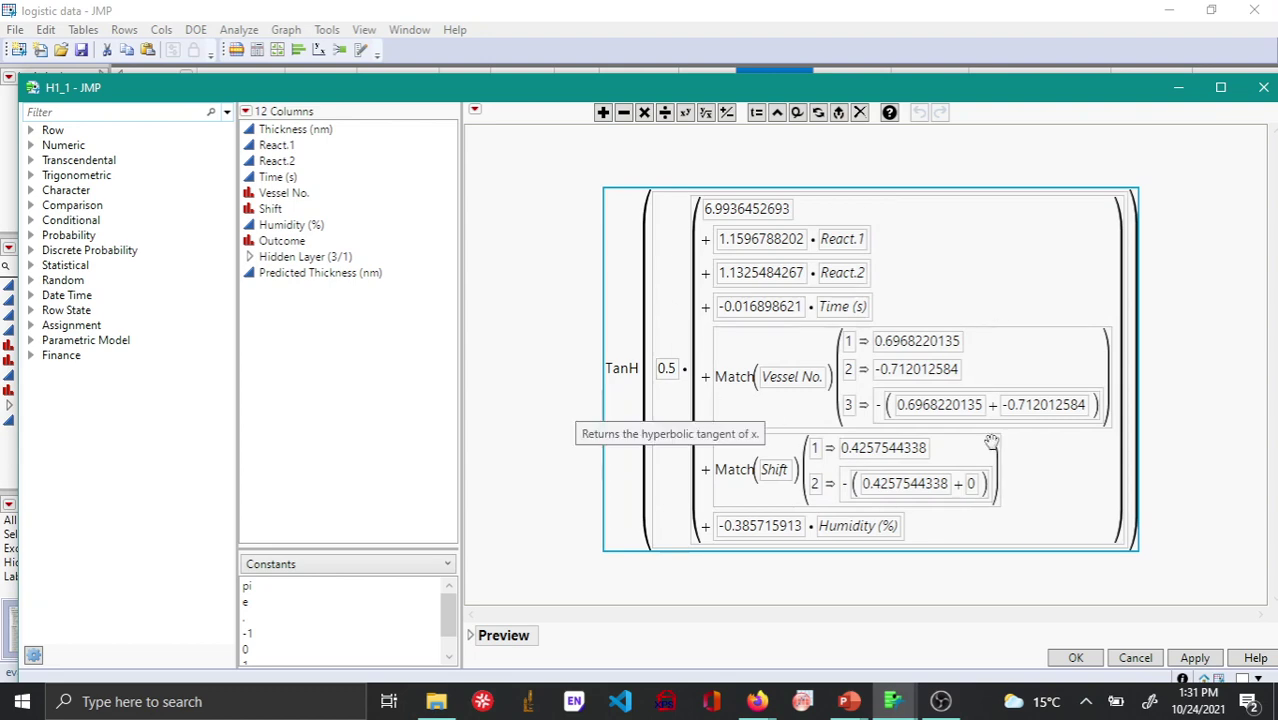
click(1263, 87)
View the formula behind the Predicted Thickness (nm) column.
click(1042, 86)
right_click(1042, 86)
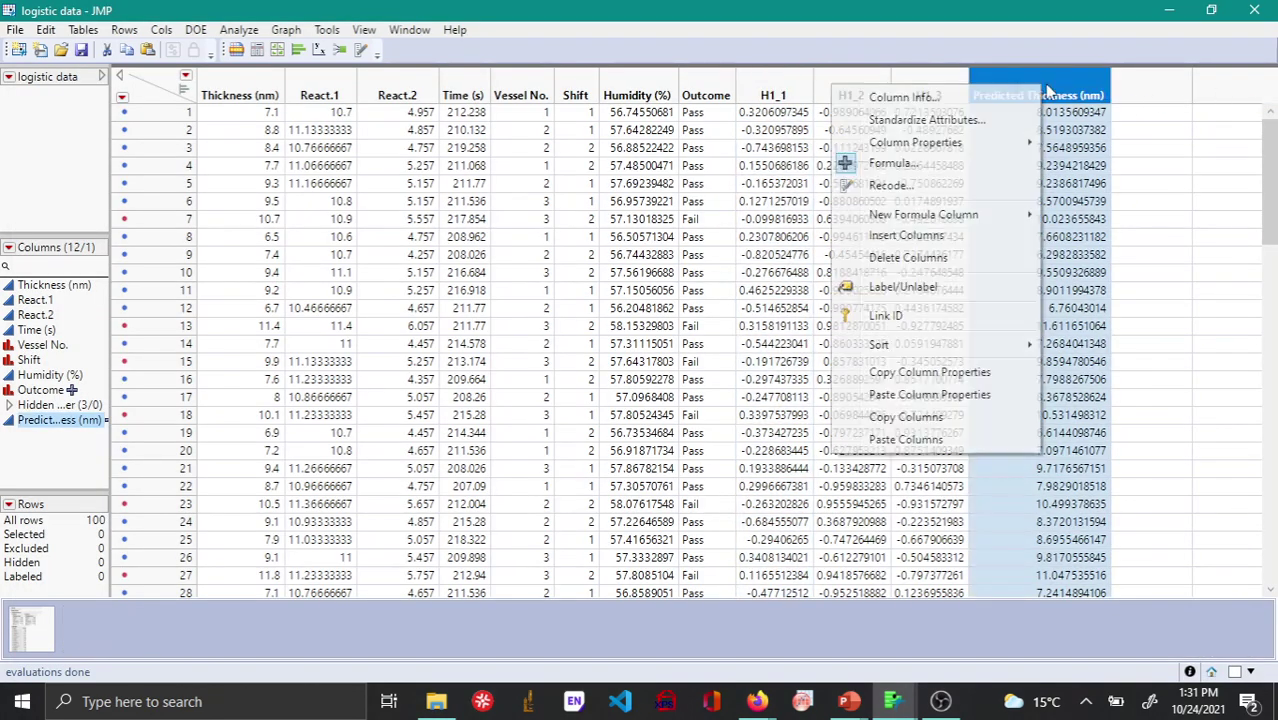
click(893, 163)
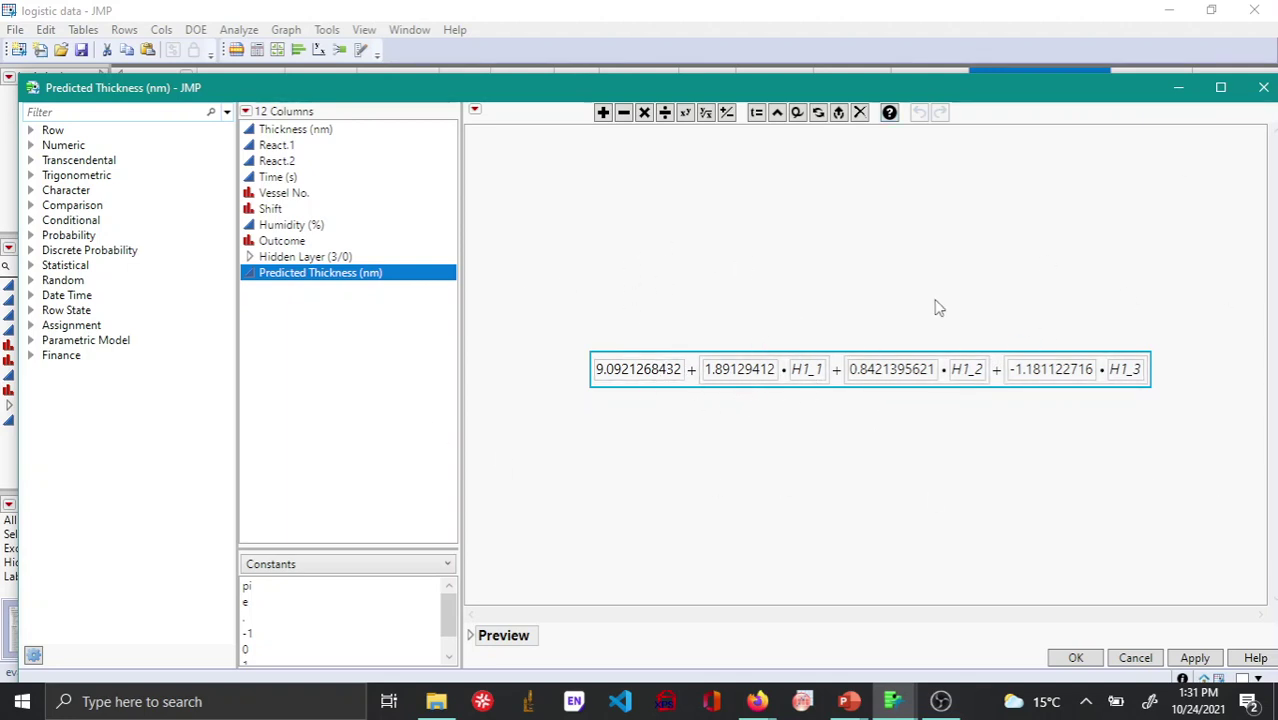
click(1262, 88)
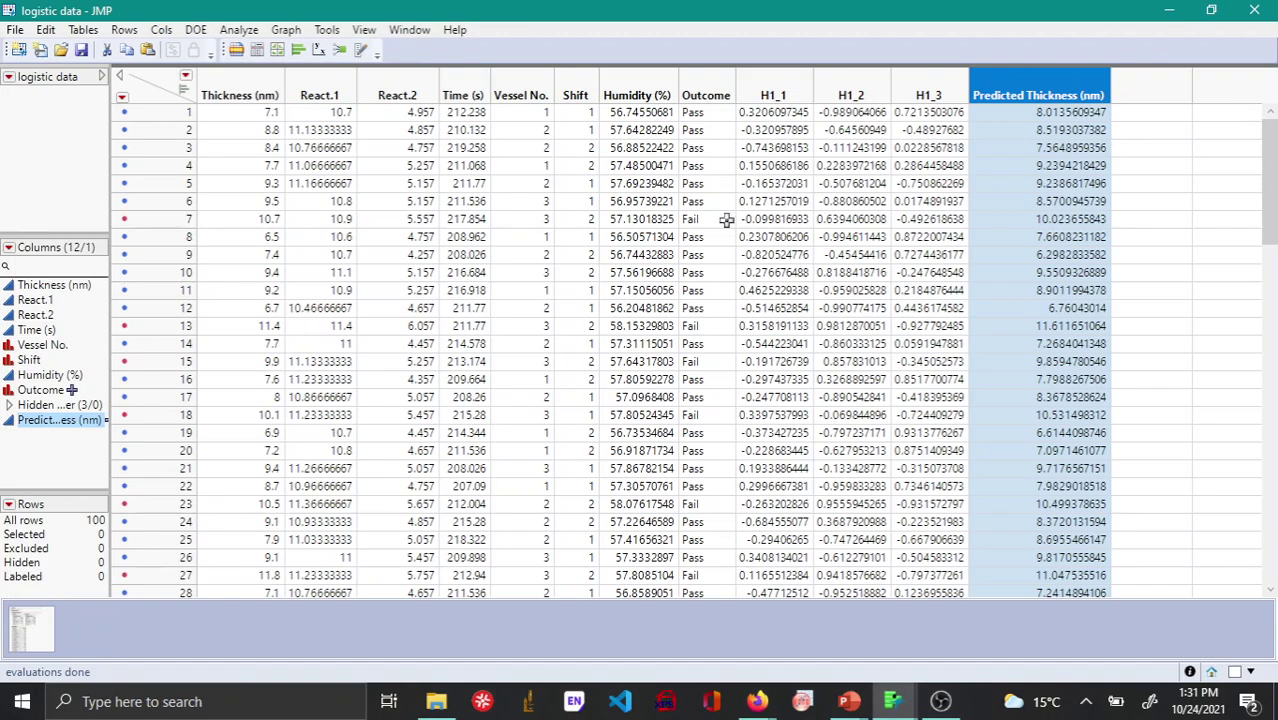
Restore the neural report and add a Prediction Profiler for Thickness (nm).
click(41, 640)
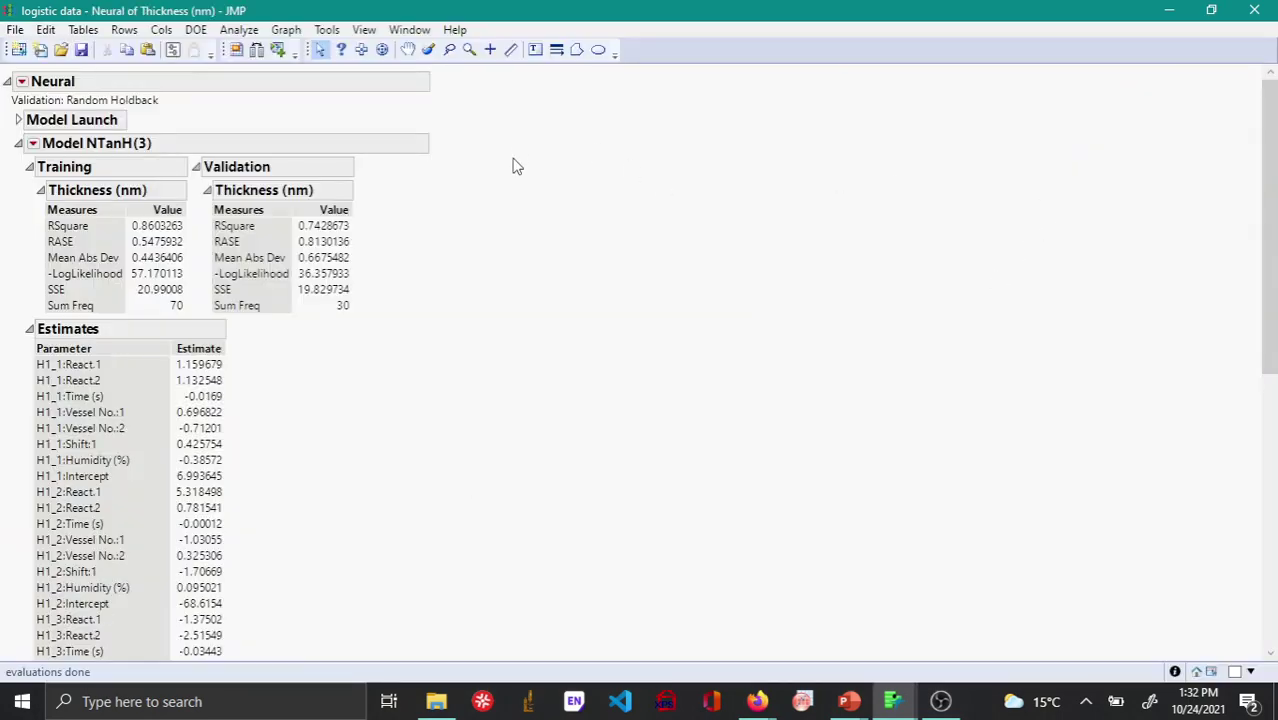
scroll(325, 266, down, 5)
scroll(340, 275, down, 3)
scroll(355, 260, up, 10)
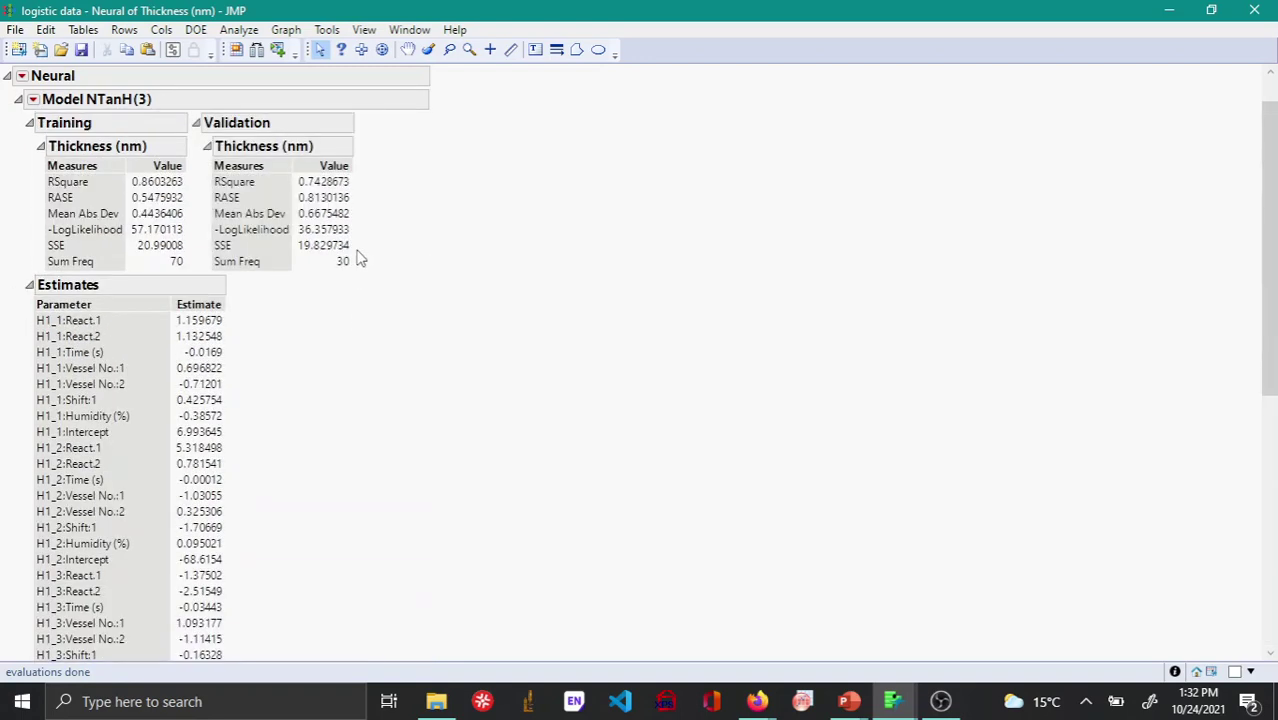
click(33, 144)
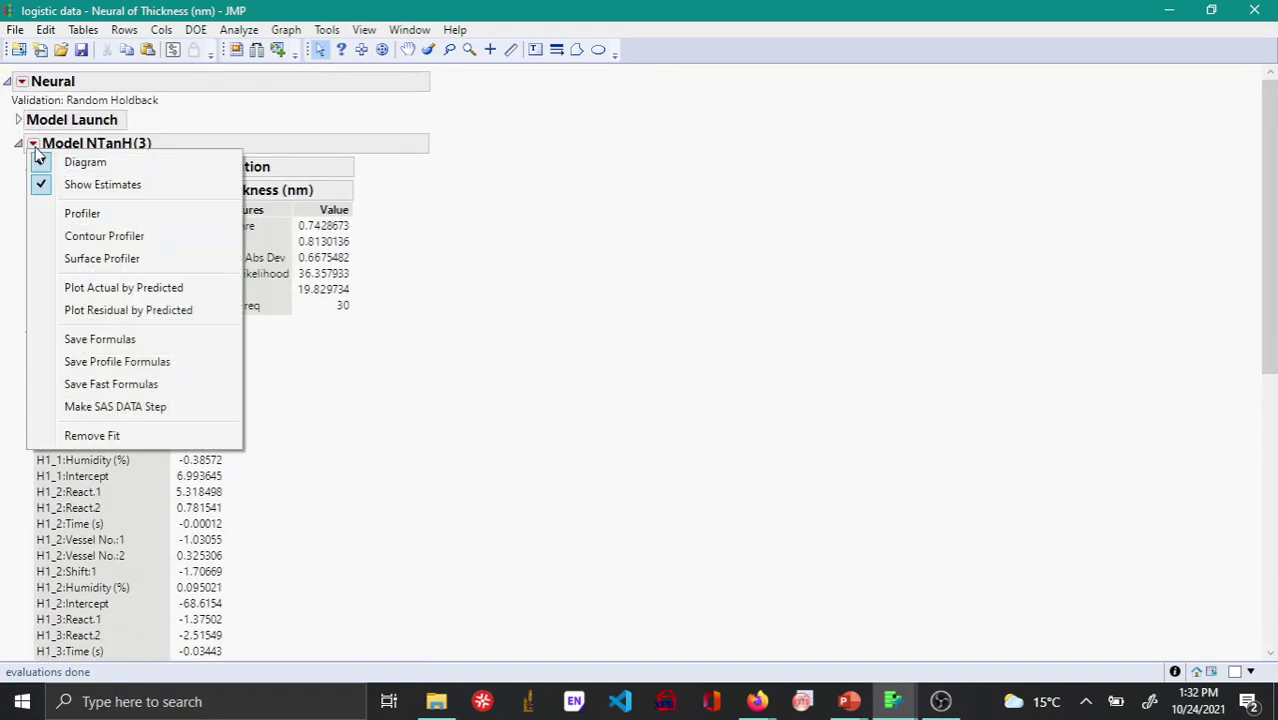
click(84, 213)
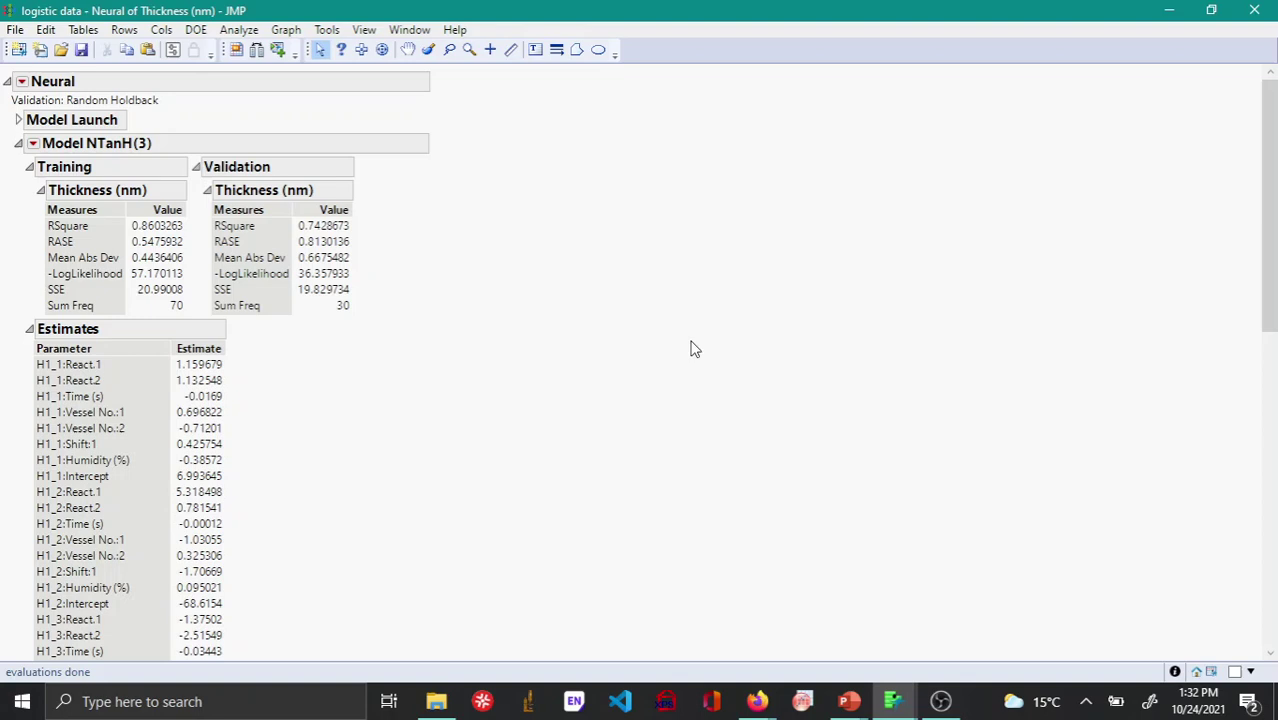
scroll(690, 324, down, 15)
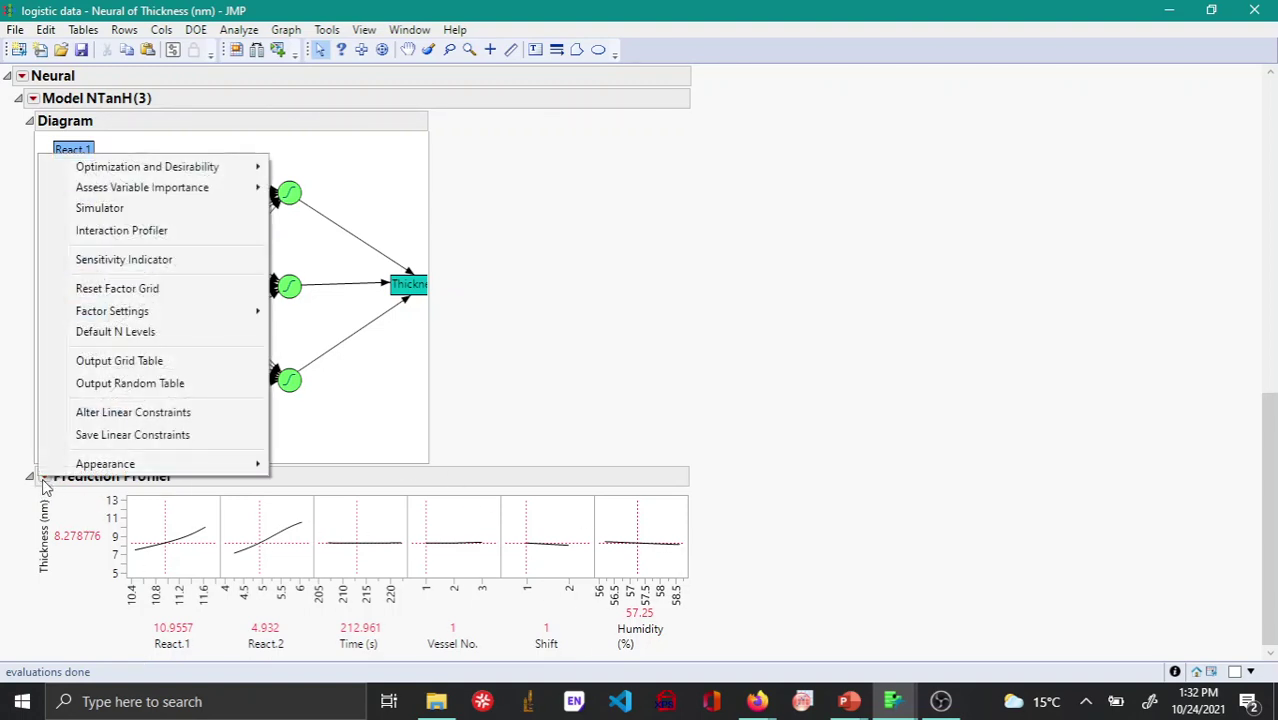
Vary React.1 and React.2 in the profiler, moving predicted Thickness to 7.518795.
mouse_move(174, 178)
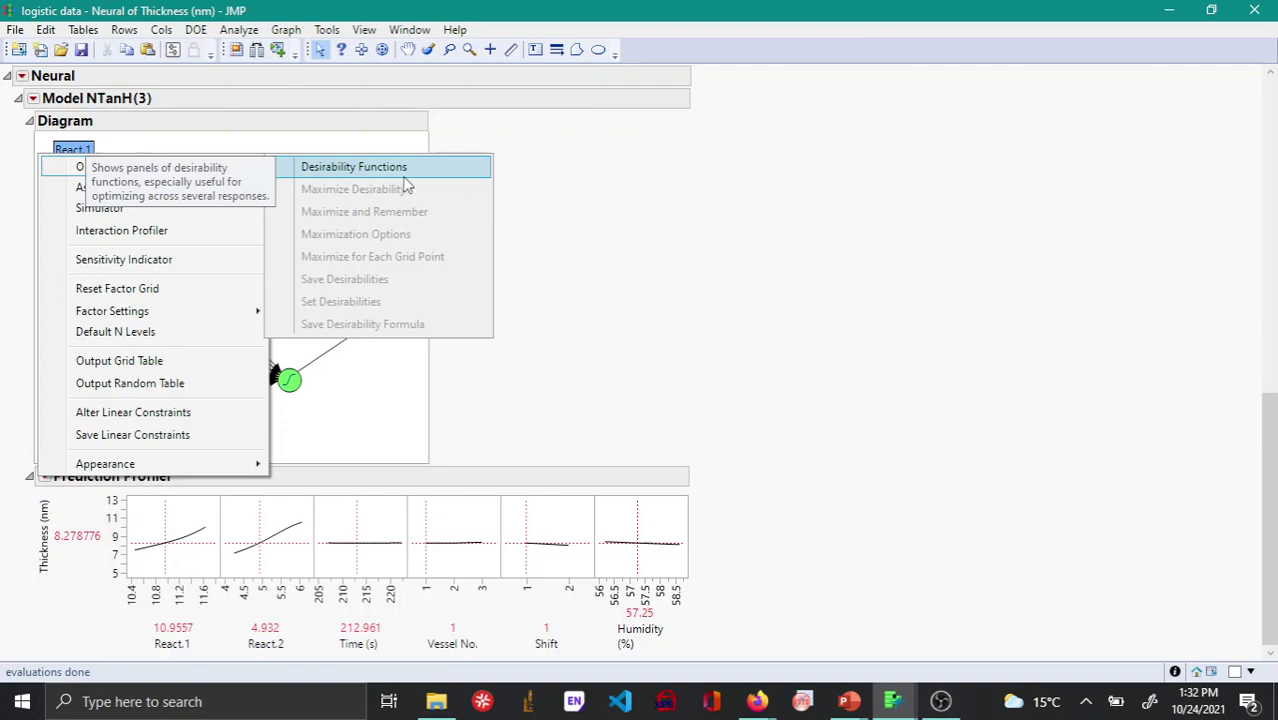
click(602, 194)
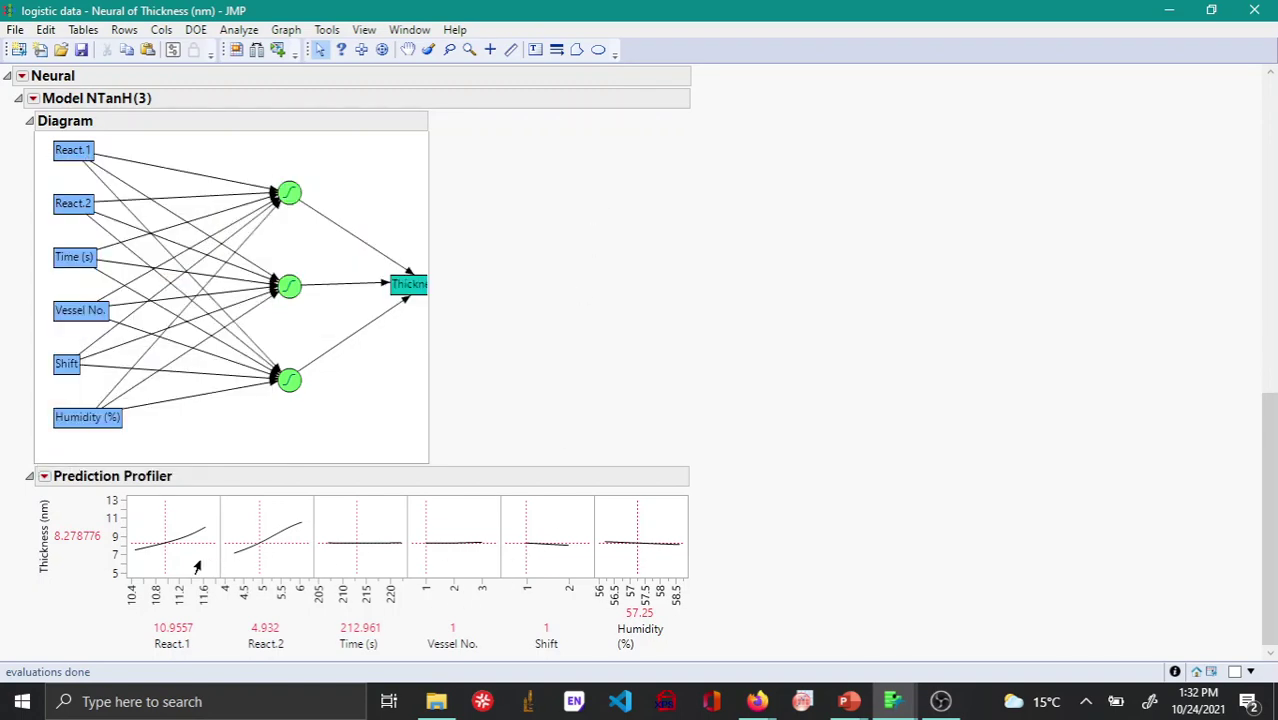
mouse_move(160, 571)
mouse_down()
mouse_move(184, 569)
mouse_move(142, 570)
mouse_move(216, 567)
mouse_move(125, 575)
mouse_move(153, 570)
mouse_up()
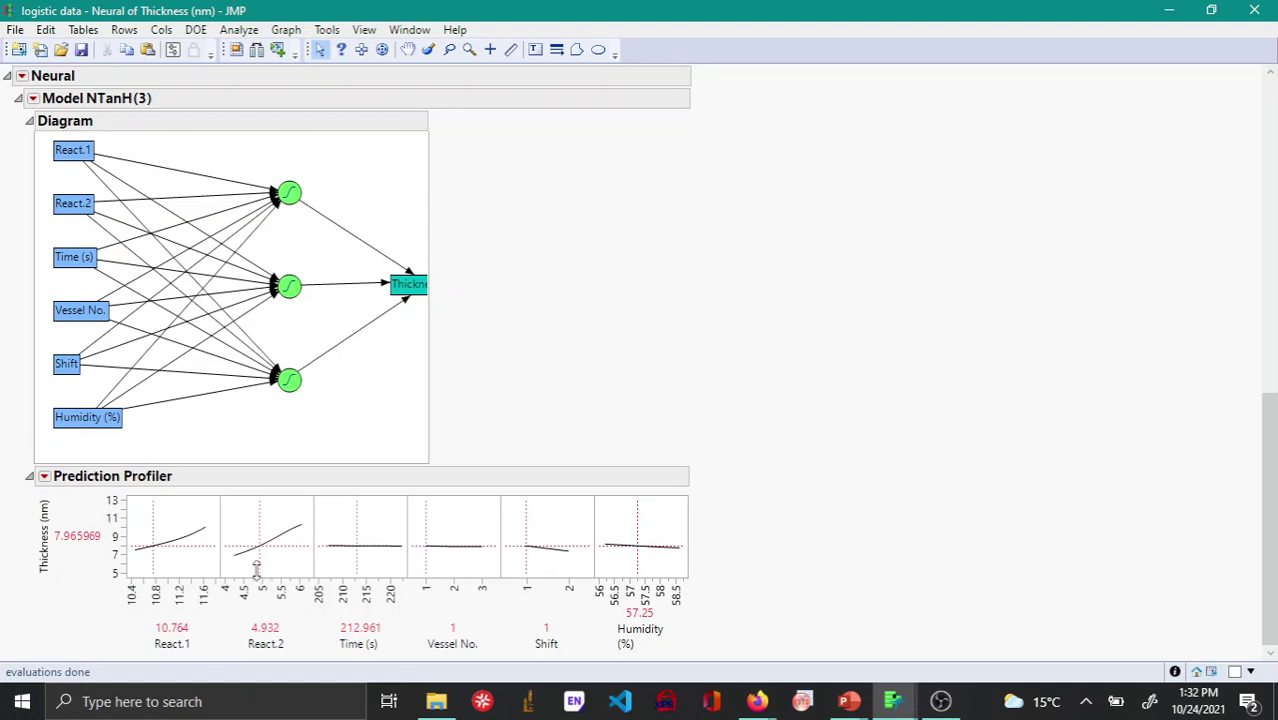
mouse_move(255, 568)
mouse_down()
mouse_move(222, 570)
mouse_move(302, 565)
mouse_move(251, 567)
mouse_up()
scroll(859, 229, up, 10)
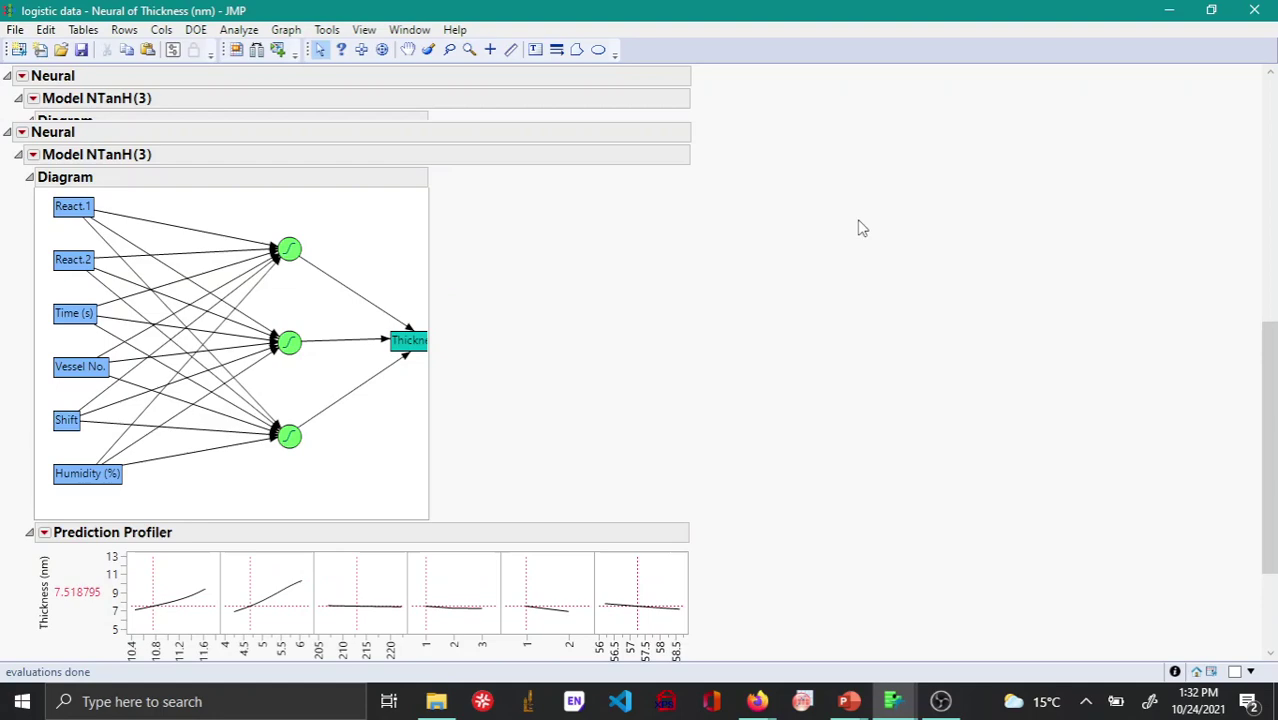